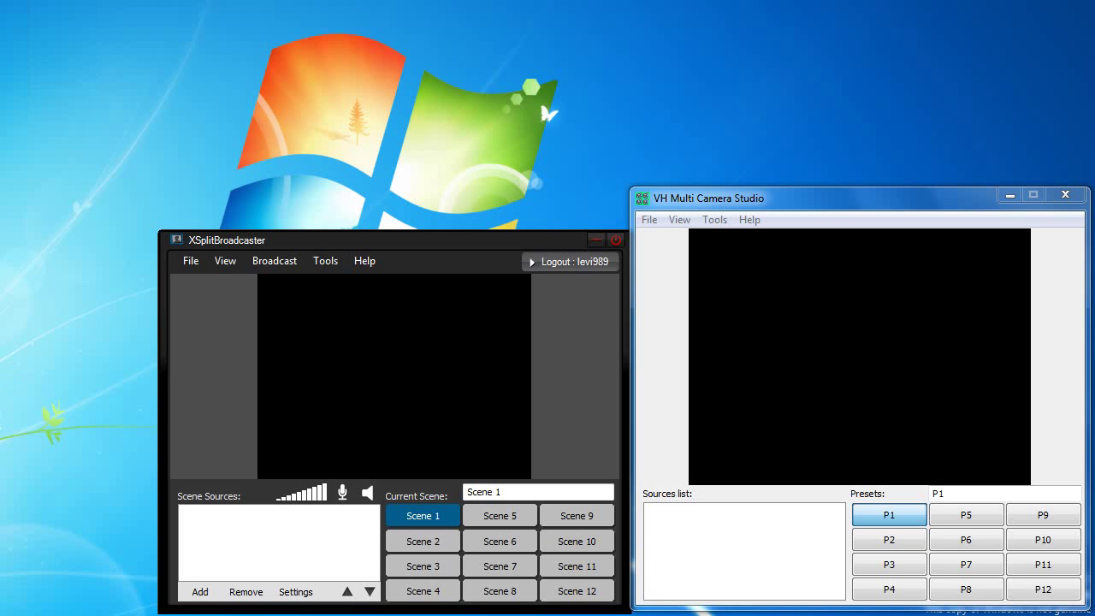
Step: Drag the Steam Modern Warfare 2 group chat to the top of the screen behind XSplit
{"action": "left_click_drag", "start_coordinate": [0, 145], "coordinate": [595, 29]}
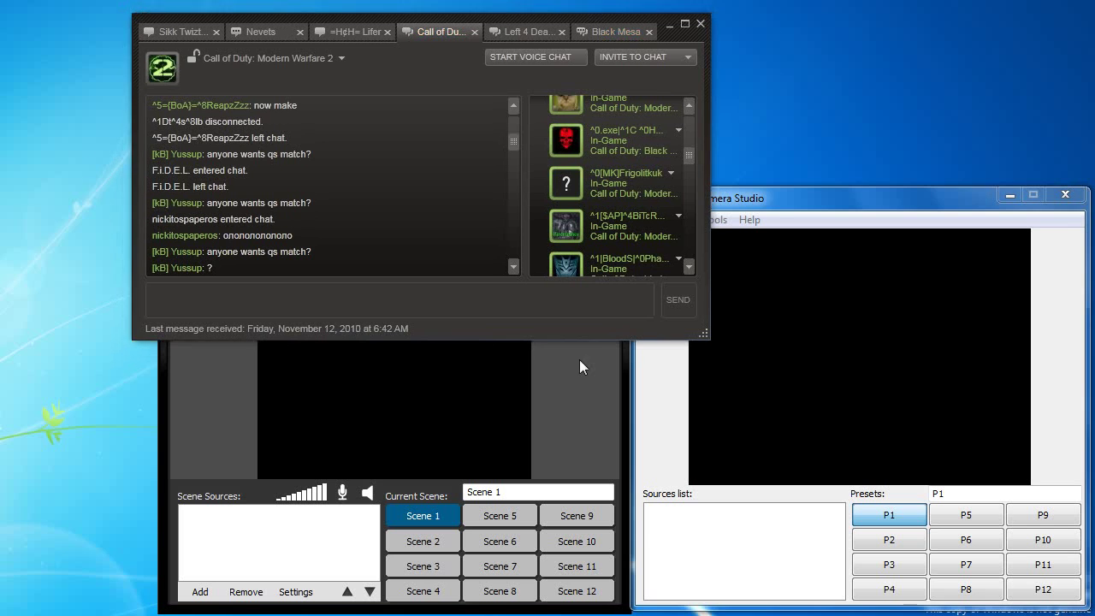
{"action": "left_click", "coordinate": [780, 198]}
{"action": "left_click", "coordinate": [601, 404]}
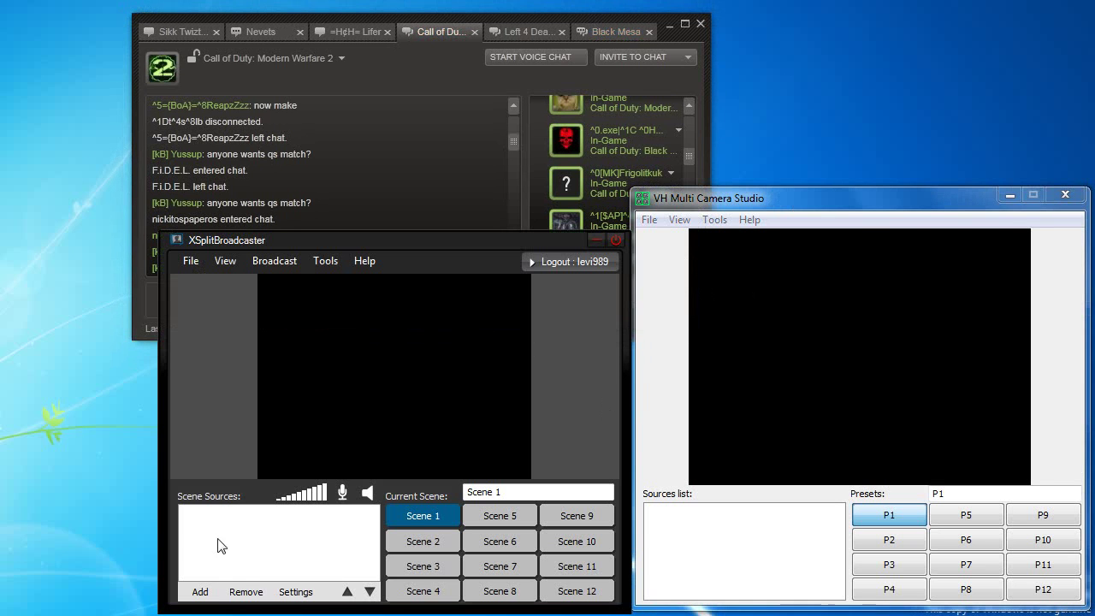
Step: Move the 'This is a Test window' Notepad aside and open VH Multi Camera Studio's File menu
{"action": "mouse_move", "coordinate": [326, 615]}
{"action": "left_click", "coordinate": [56, 570]}
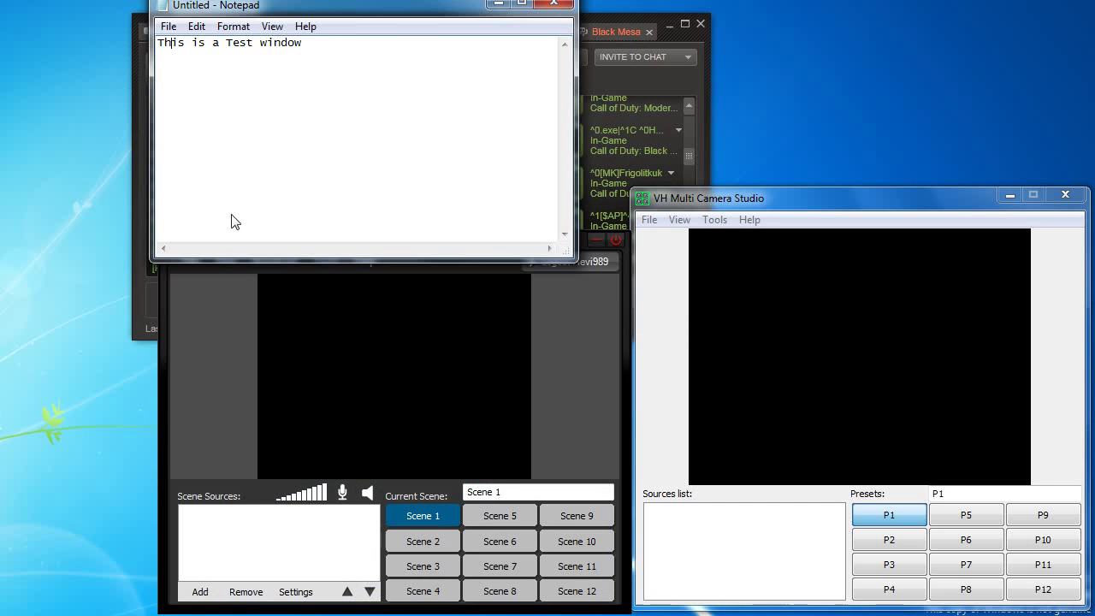
{"action": "left_click_drag", "start_coordinate": [354, 11], "coordinate": [225, 2]}
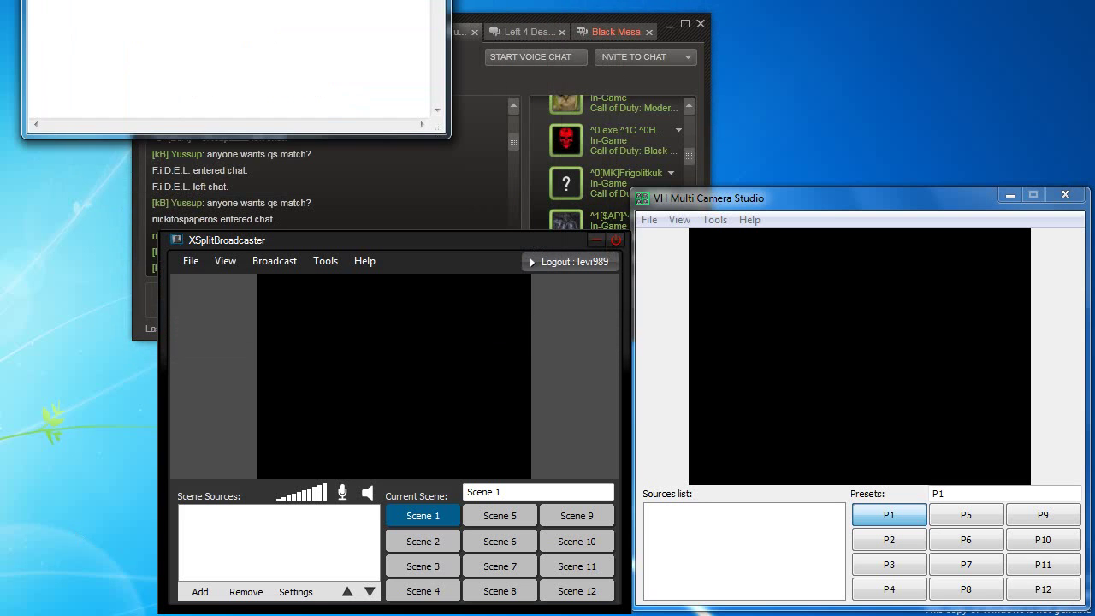
{"action": "left_click", "coordinate": [649, 220]}
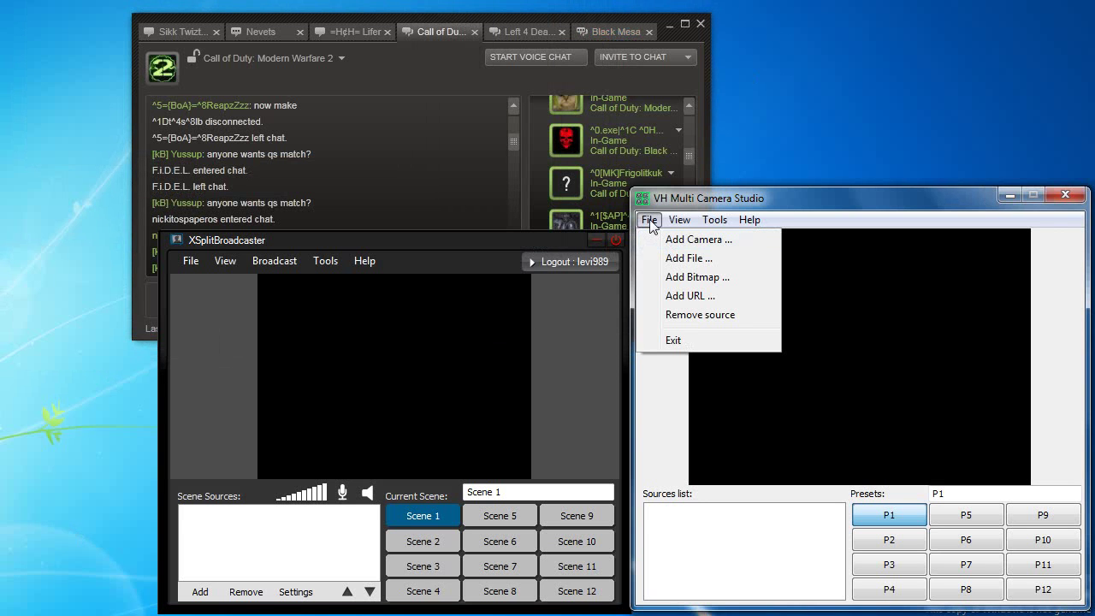
Step: Add VHScrCap as a camera source, resize its desktop preview, and open its Setup options
{"action": "left_click", "coordinate": [690, 240]}
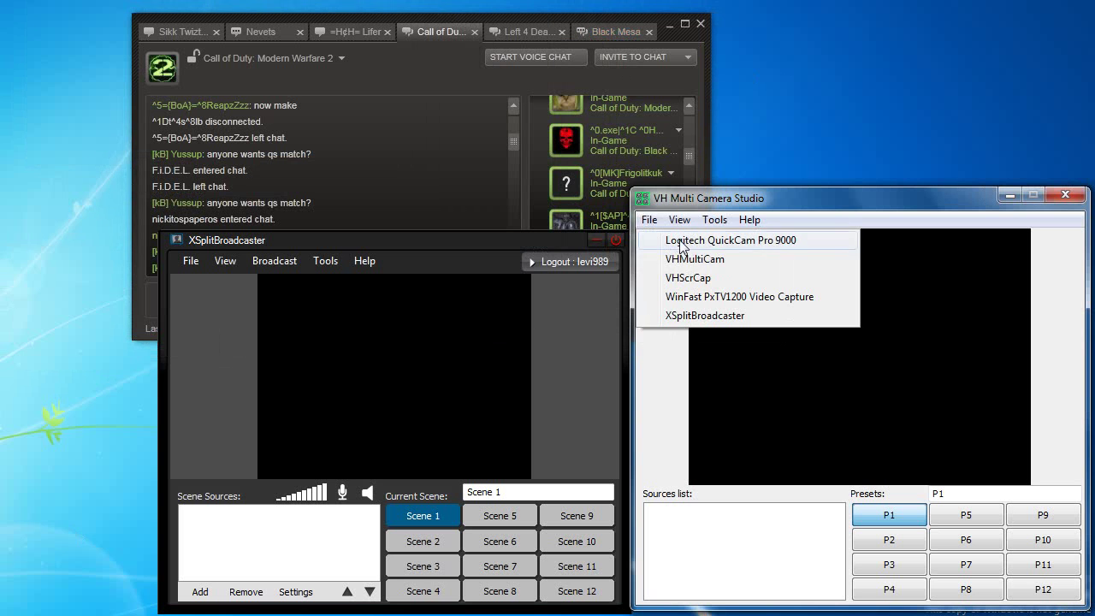
{"action": "left_click", "coordinate": [701, 282]}
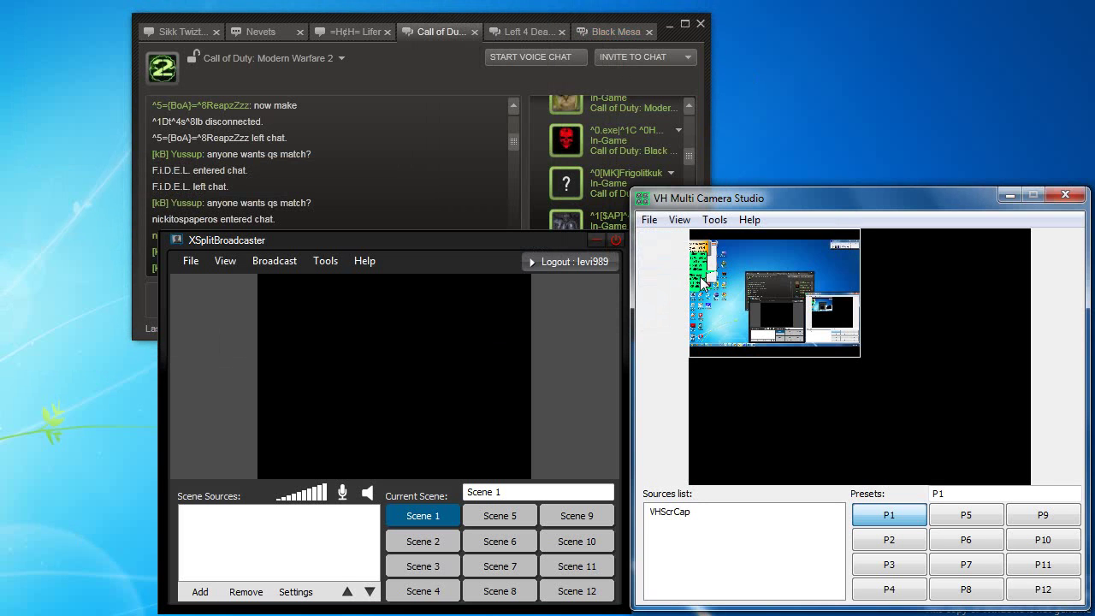
{"action": "mouse_move", "coordinate": [851, 364]}
{"action": "left_mouse_down"}
{"action": "mouse_move", "coordinate": [1032, 486]}
{"action": "mouse_move", "coordinate": [736, 295]}
{"action": "mouse_move", "coordinate": [817, 306]}
{"action": "mouse_move", "coordinate": [856, 357]}
{"action": "left_mouse_up"}
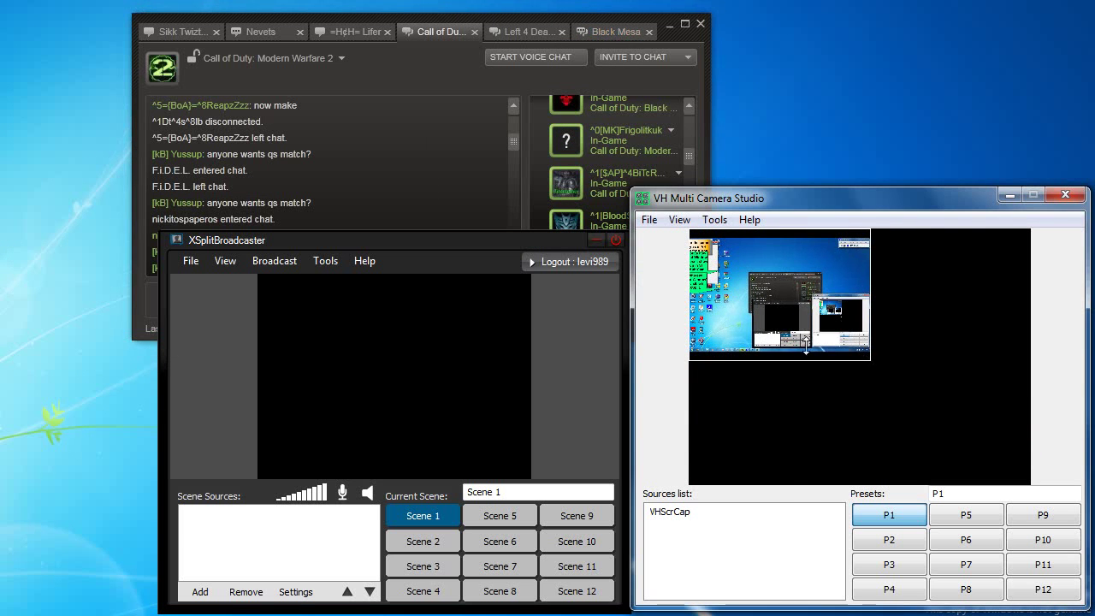
{"action": "right_click", "coordinate": [777, 305]}
{"action": "left_click", "coordinate": [945, 378]}
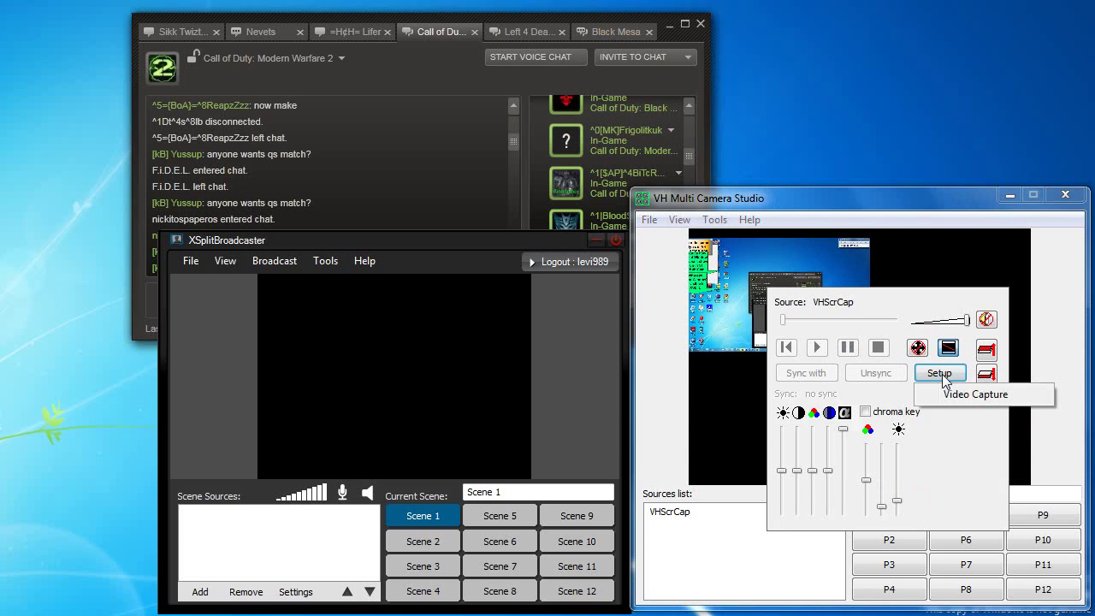
Step: Point the VH Screen Capture Driver at the Modern Warfare 2 Group Chat window, at 677 × 383
{"action": "left_click", "coordinate": [953, 394]}
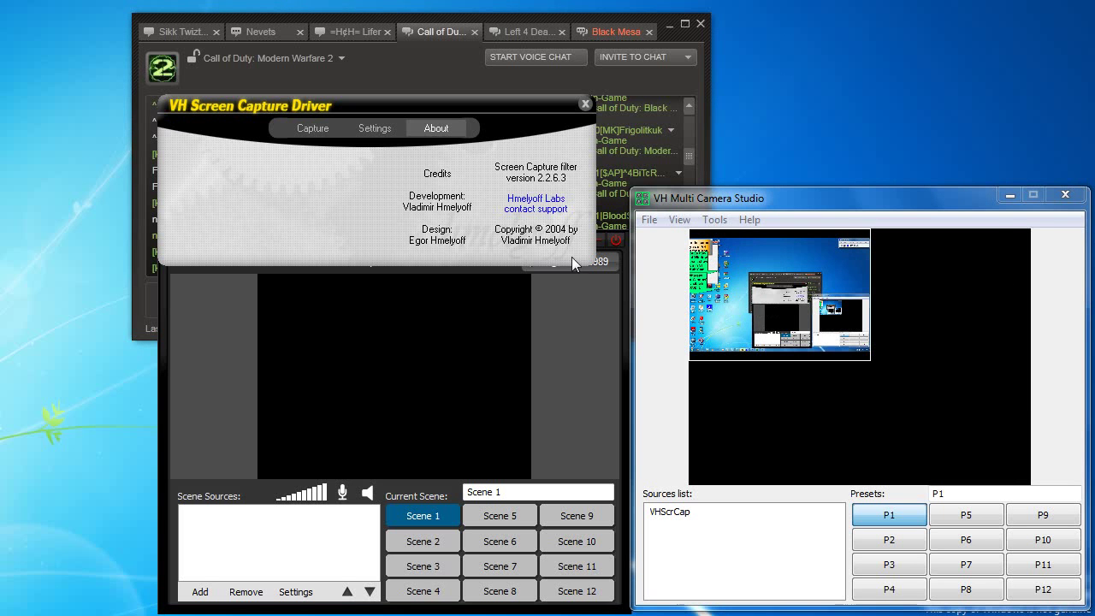
{"action": "left_click_drag", "start_coordinate": [247, 106], "coordinate": [504, 191]}
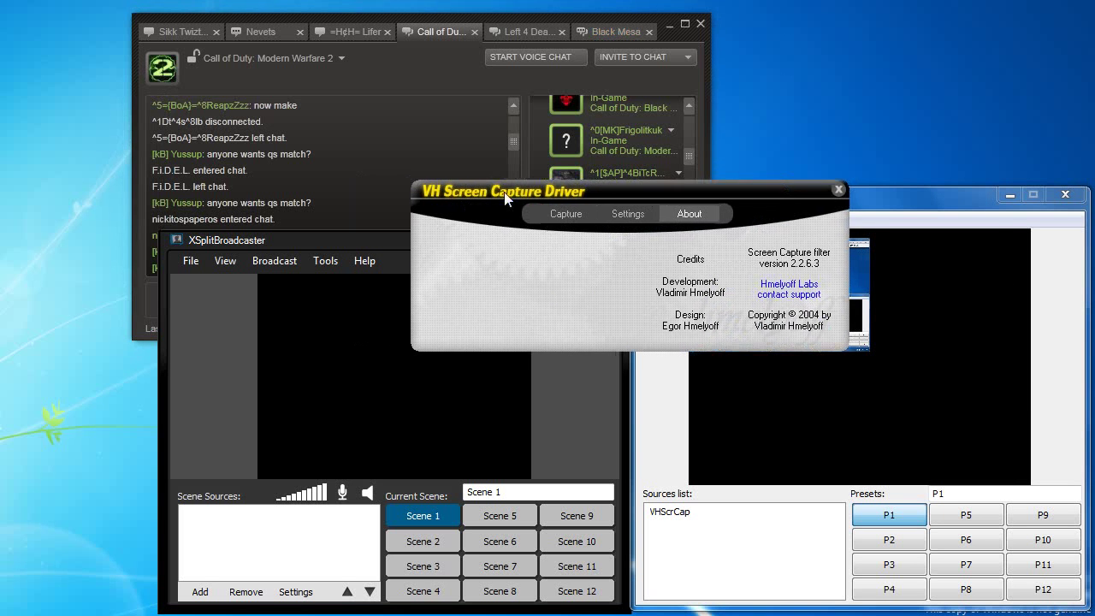
{"action": "left_click", "coordinate": [571, 214]}
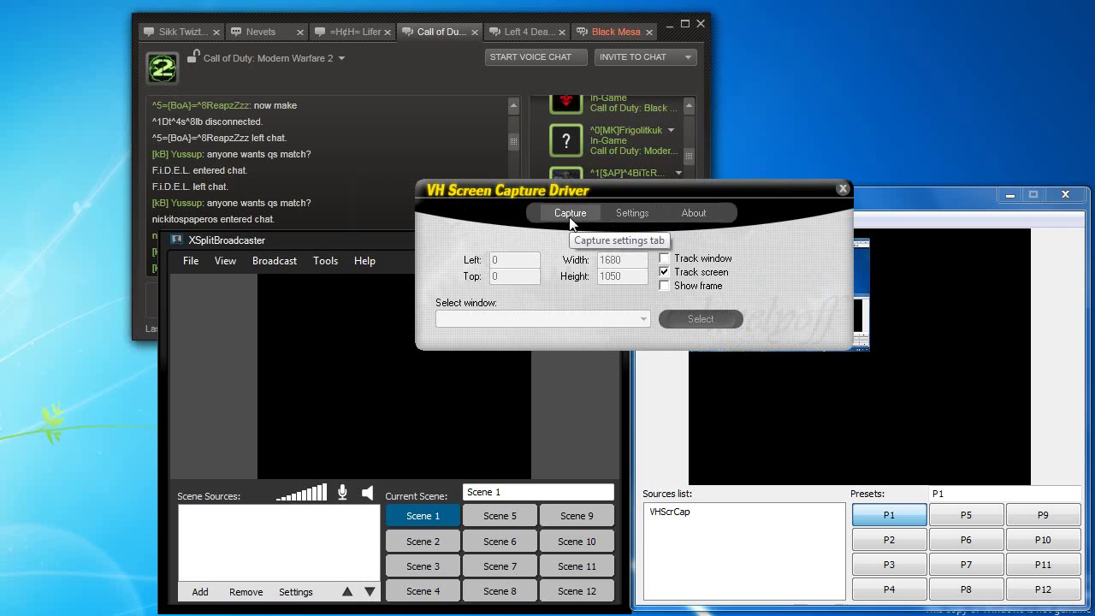
{"action": "left_click", "coordinate": [693, 317]}
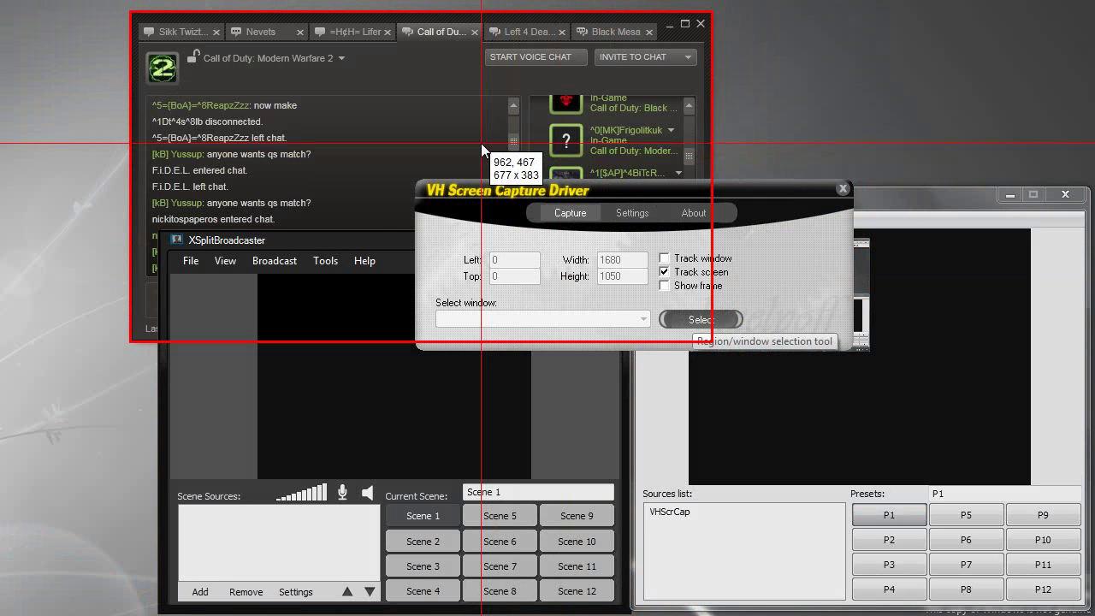
{"action": "left_click", "coordinate": [363, 123]}
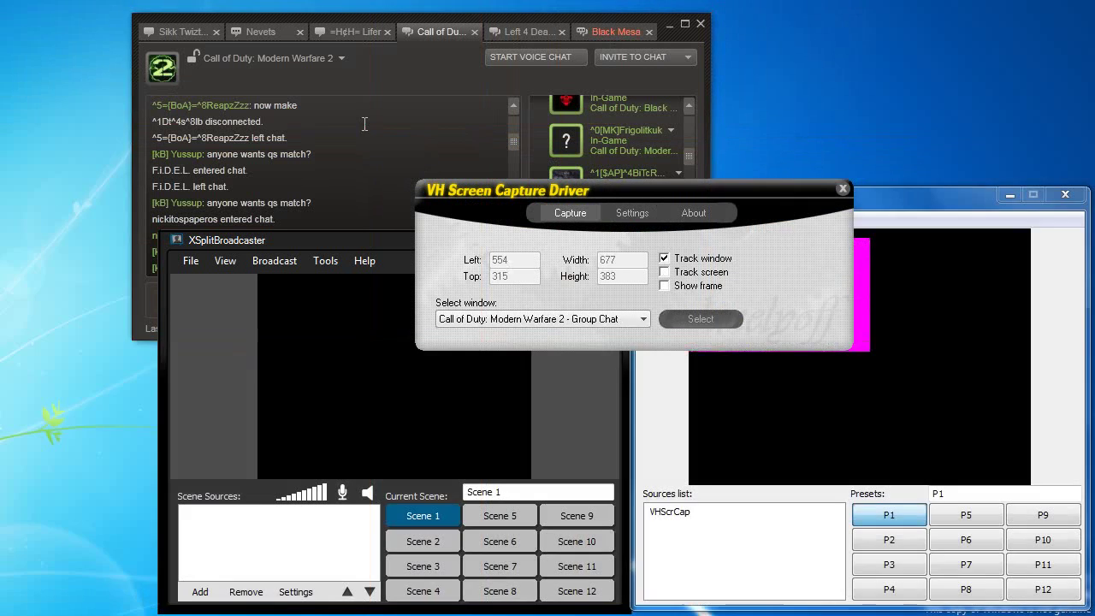
Step: Close the driver settings, delete and re-add VHScrCap, and enlarge the captured chat to fill the canvas
{"action": "left_click", "coordinate": [843, 188]}
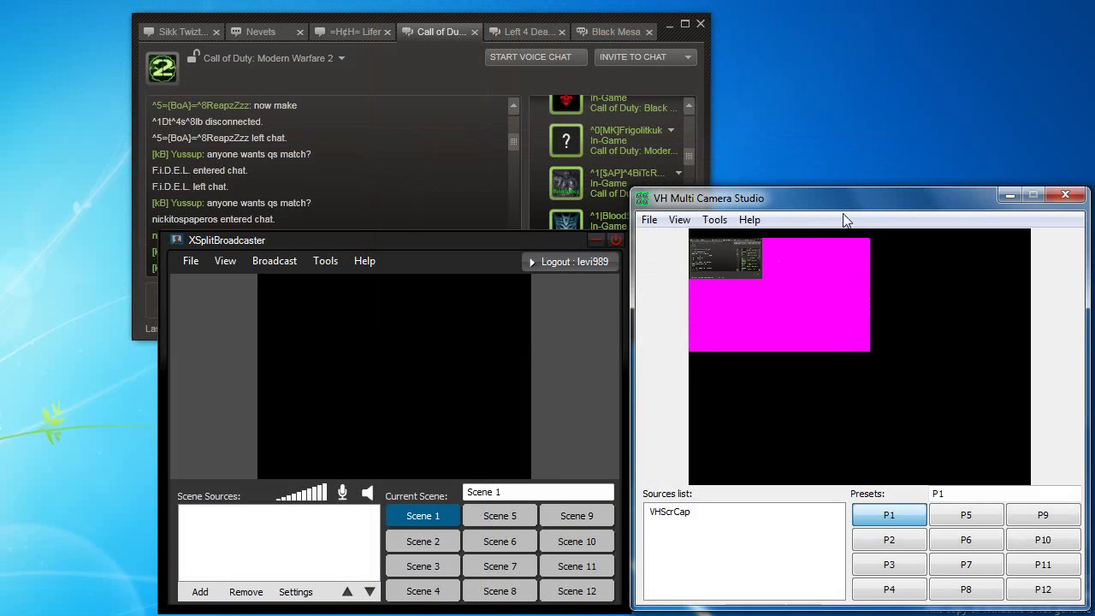
{"action": "left_click_drag", "start_coordinate": [871, 403], "coordinate": [873, 356]}
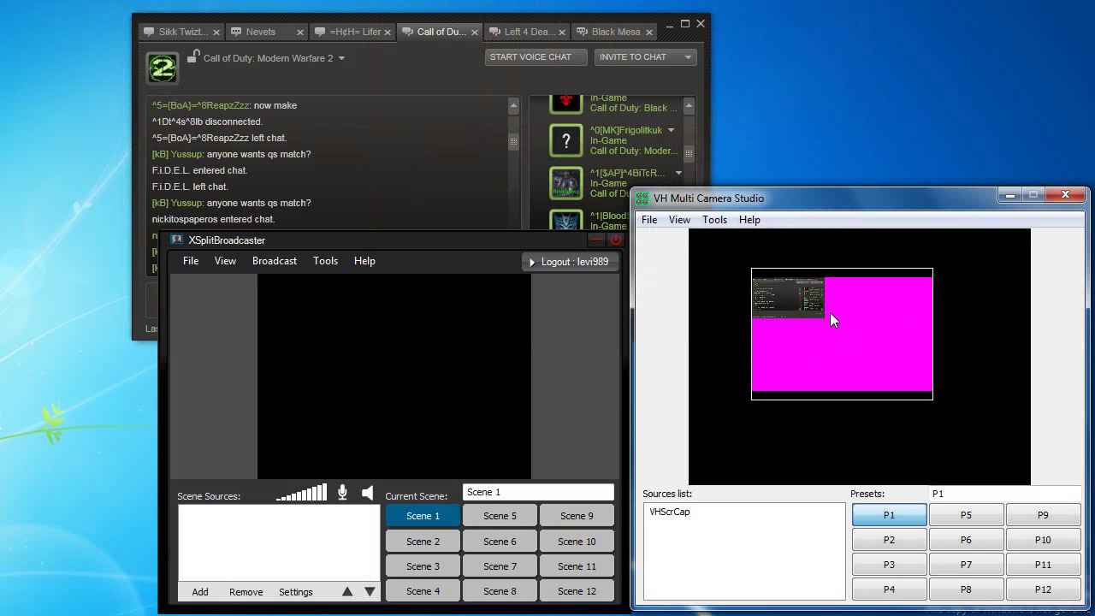
{"action": "key", "text": "Delete"}
{"action": "left_click", "coordinate": [649, 220]}
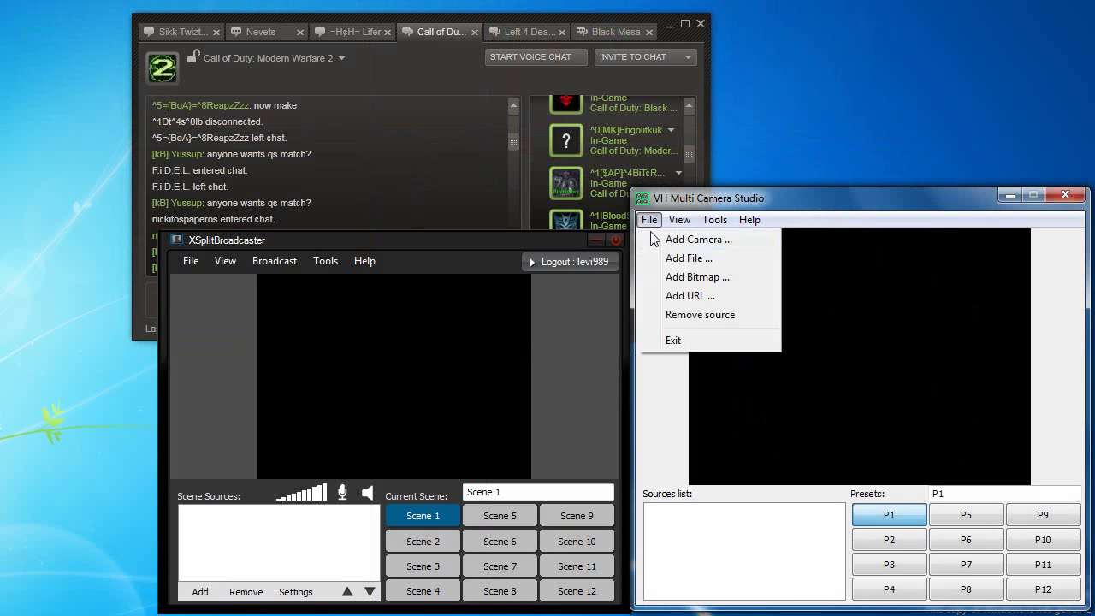
{"action": "left_click", "coordinate": [664, 243]}
{"action": "left_click", "coordinate": [699, 275]}
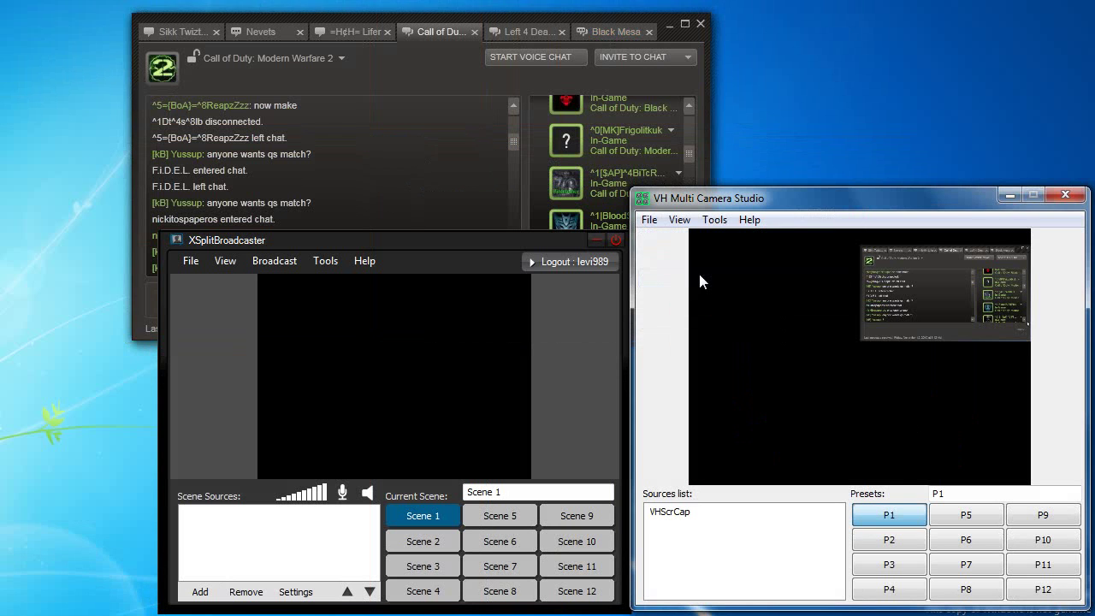
{"action": "double_click", "coordinate": [861, 356]}
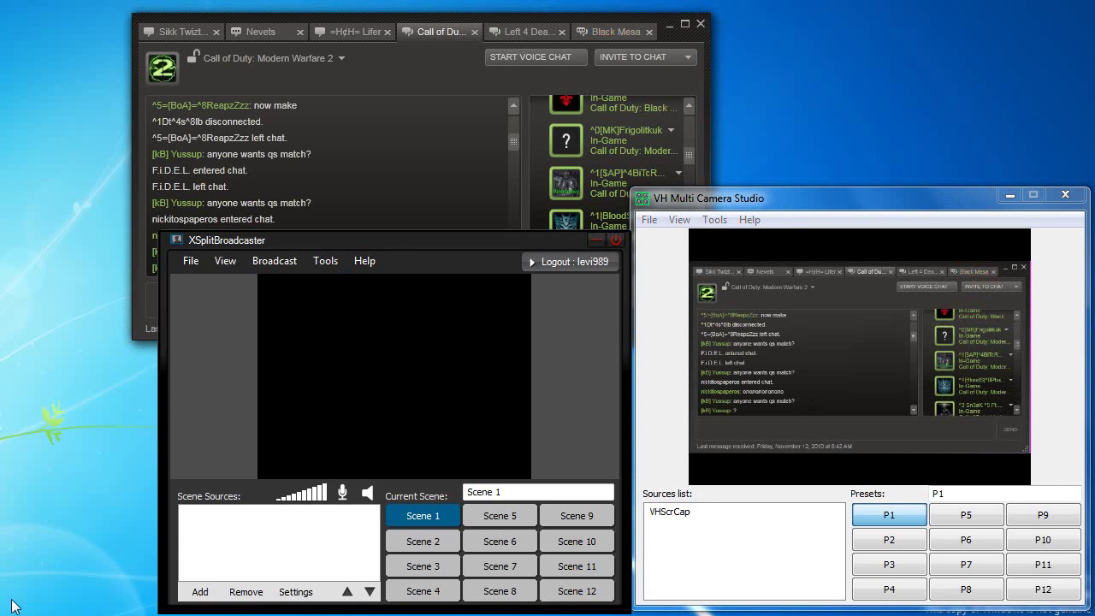
Step: Move Notepad over the chat, type and clear 'asdkj.sdsdf' in the chat box, then minimize Notepad
{"action": "left_click", "coordinate": [124, 296]}
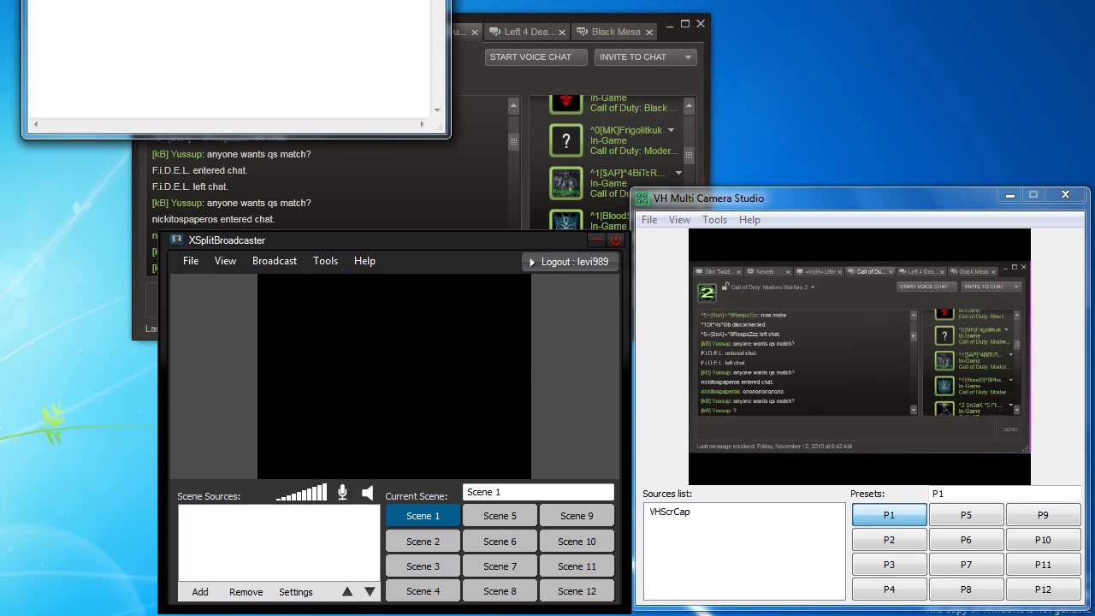
{"action": "left_click_drag", "start_coordinate": [248, 2], "coordinate": [385, 70]}
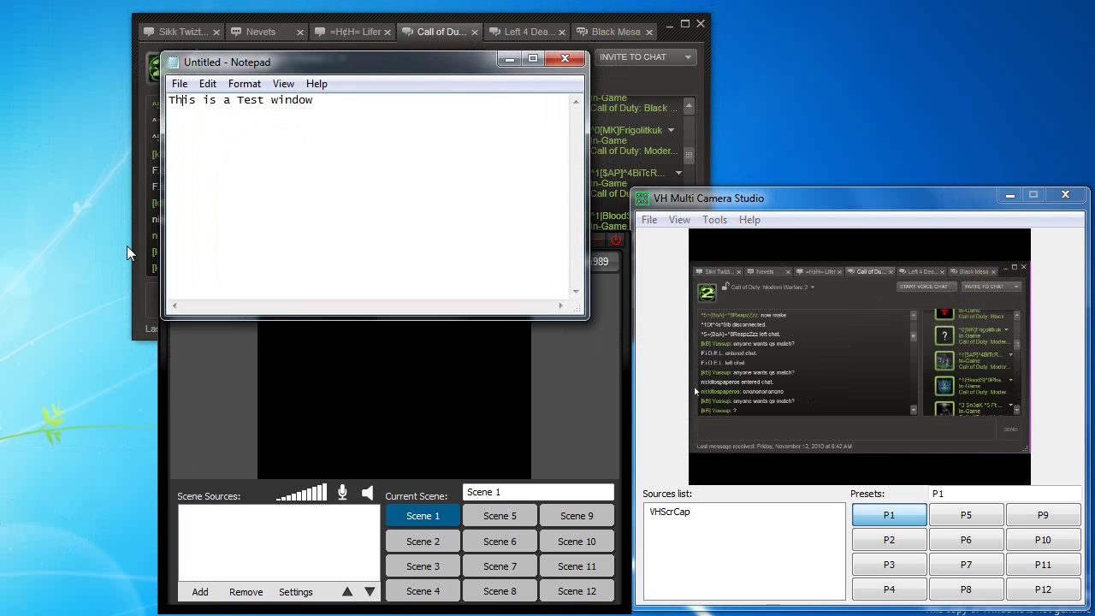
{"action": "left_click", "coordinate": [152, 310]}
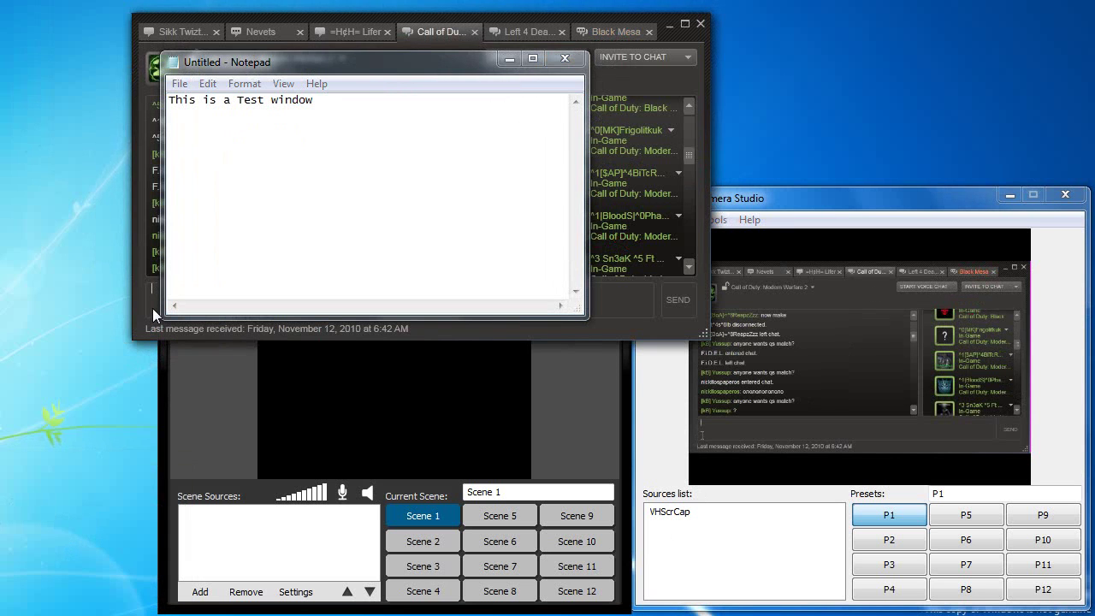
{"action": "type", "text": "asdkj.sdsdf"}
{"action": "key", "text": "Return"}
{"action": "mouse_move", "coordinate": [467, 63]}
{"action": "left_mouse_down"}
{"action": "mouse_move", "coordinate": [432, 110]}
{"action": "mouse_move", "coordinate": [466, 70]}
{"action": "mouse_move", "coordinate": [456, 73]}
{"action": "left_mouse_up"}
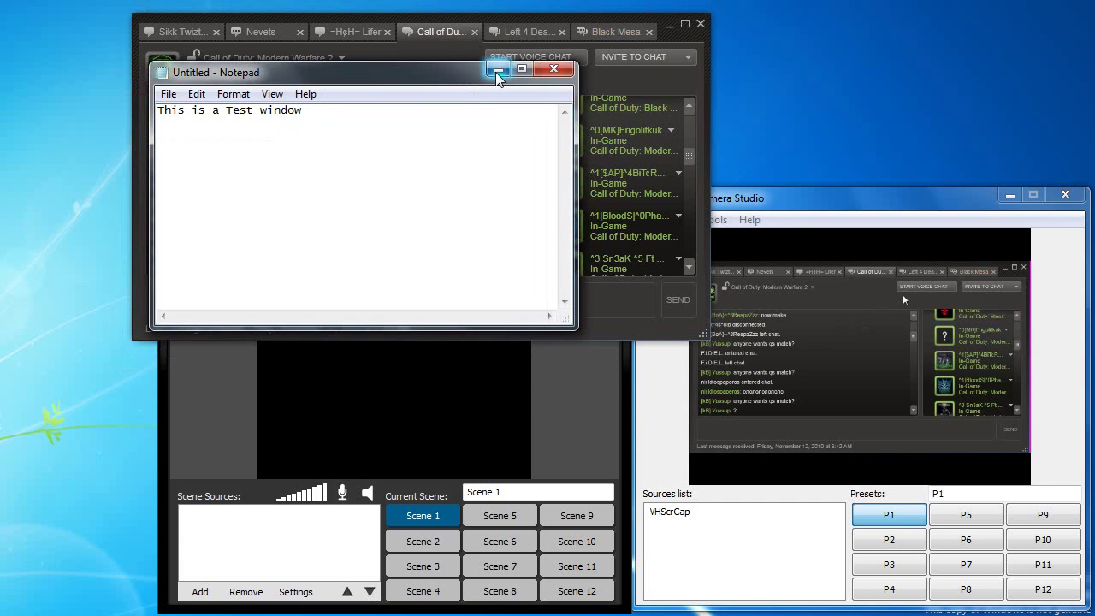
{"action": "left_click", "coordinate": [496, 72]}
Step: Add an XSplit screen-region source of the Steam chat window and stretch it to fill the preview
{"action": "left_click", "coordinate": [233, 422]}
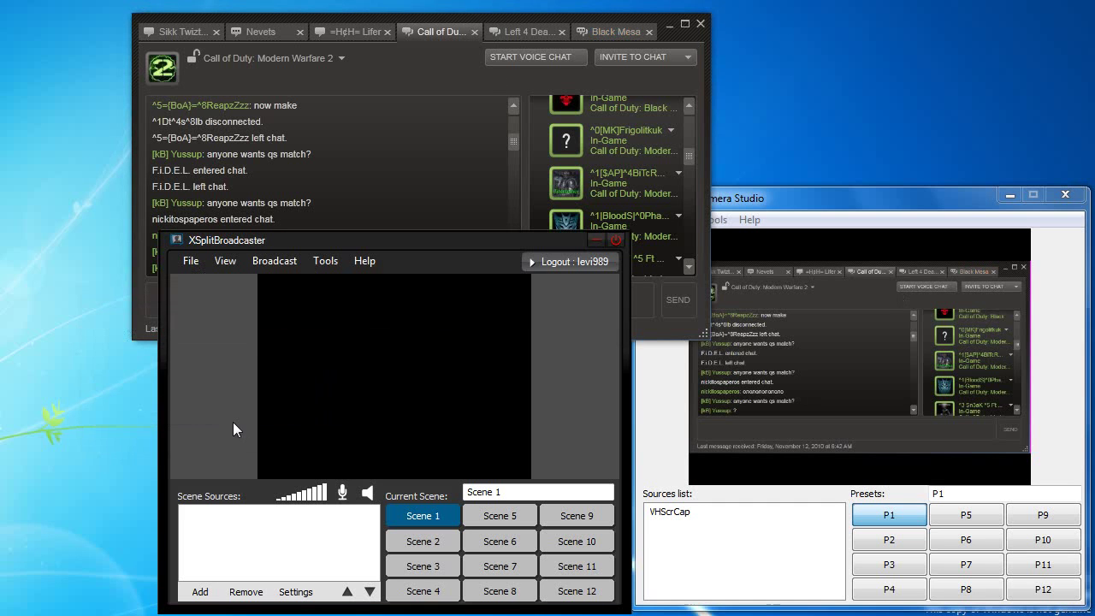
{"action": "left_click", "coordinate": [205, 592]}
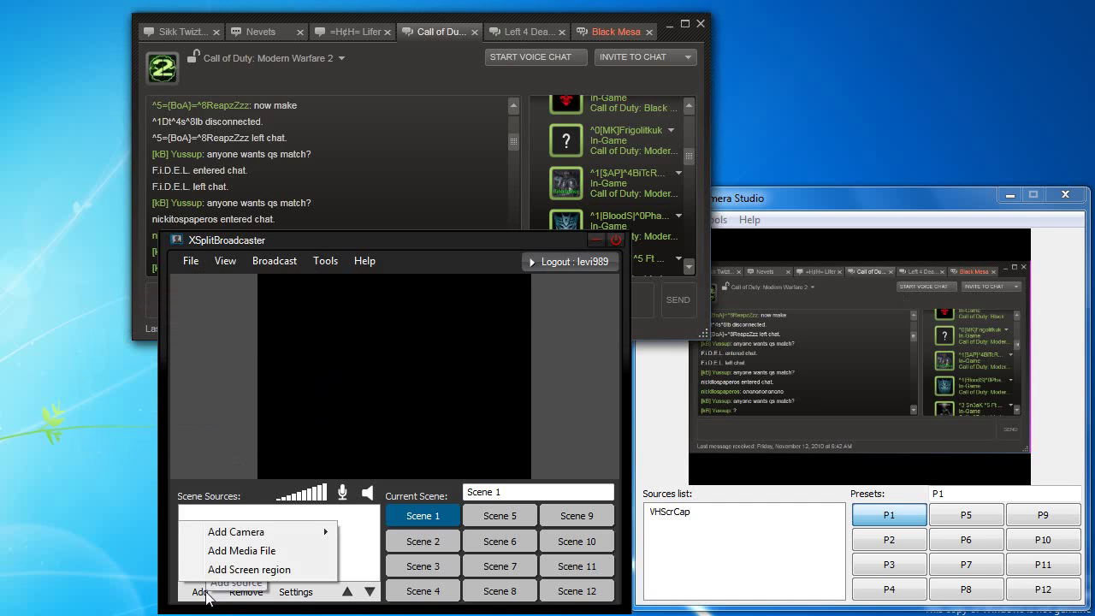
{"action": "left_click", "coordinate": [229, 569]}
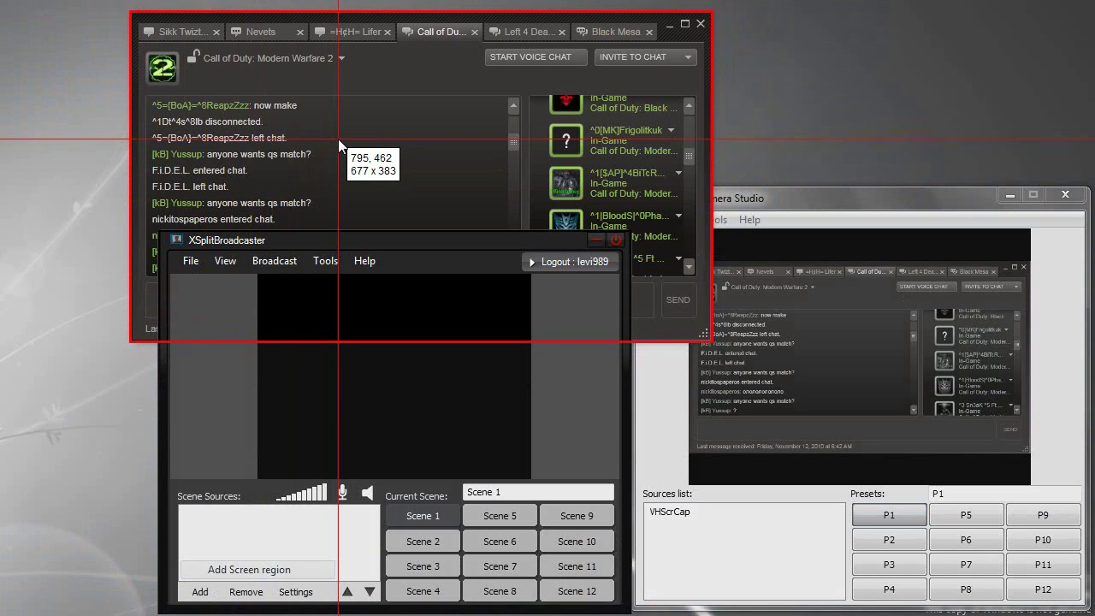
{"action": "left_click", "coordinate": [340, 139]}
{"action": "left_click_drag", "start_coordinate": [371, 359], "coordinate": [531, 477]}
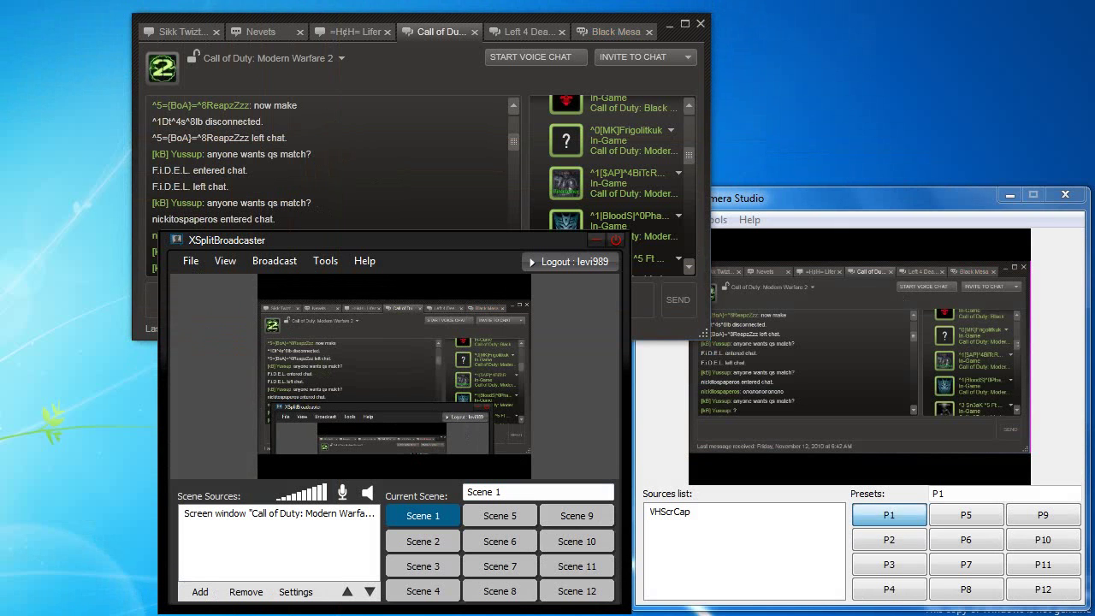
Step: Restore the Notepad test window over the chat, then bring VH Multi Camera Studio forward
{"action": "left_click", "coordinate": [61, 556]}
{"action": "left_click_drag", "start_coordinate": [379, 81], "coordinate": [406, 27]}
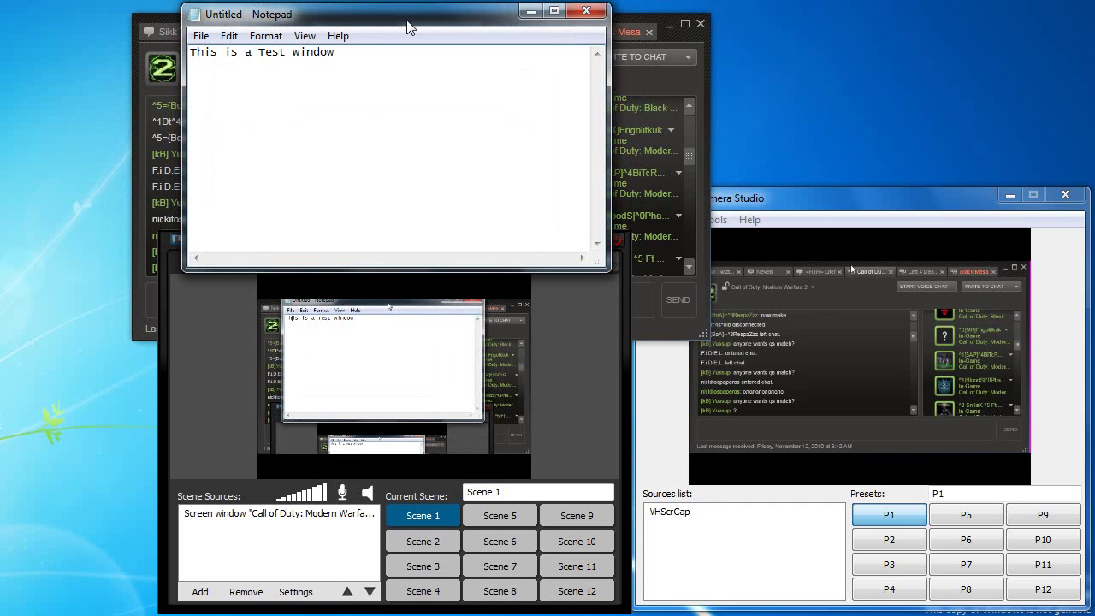
{"action": "left_click_drag", "start_coordinate": [407, 23], "coordinate": [405, 89]}
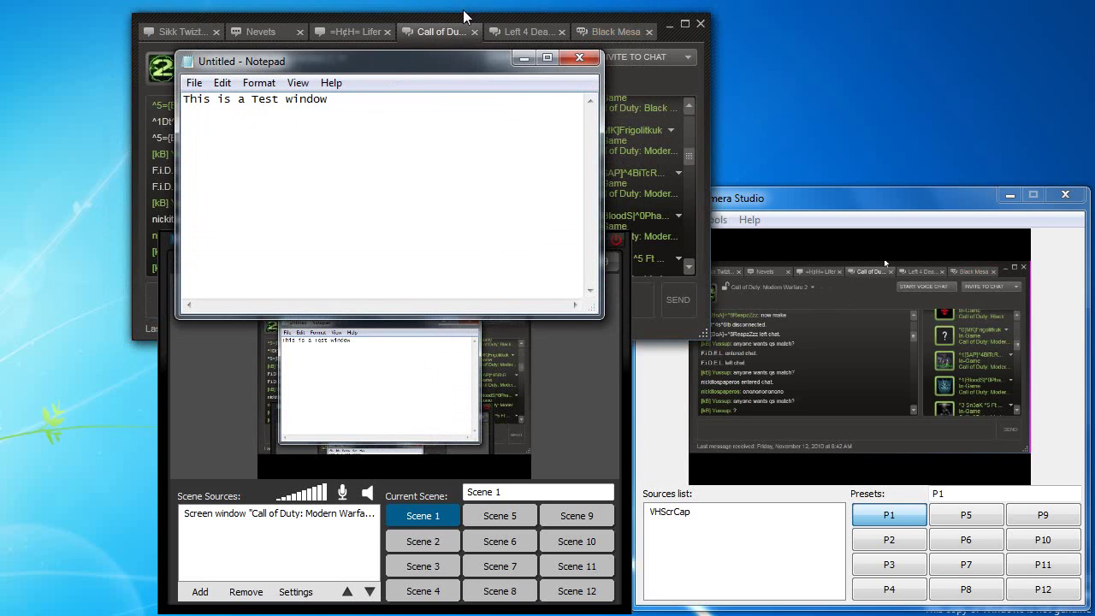
{"action": "left_click", "coordinate": [831, 195]}
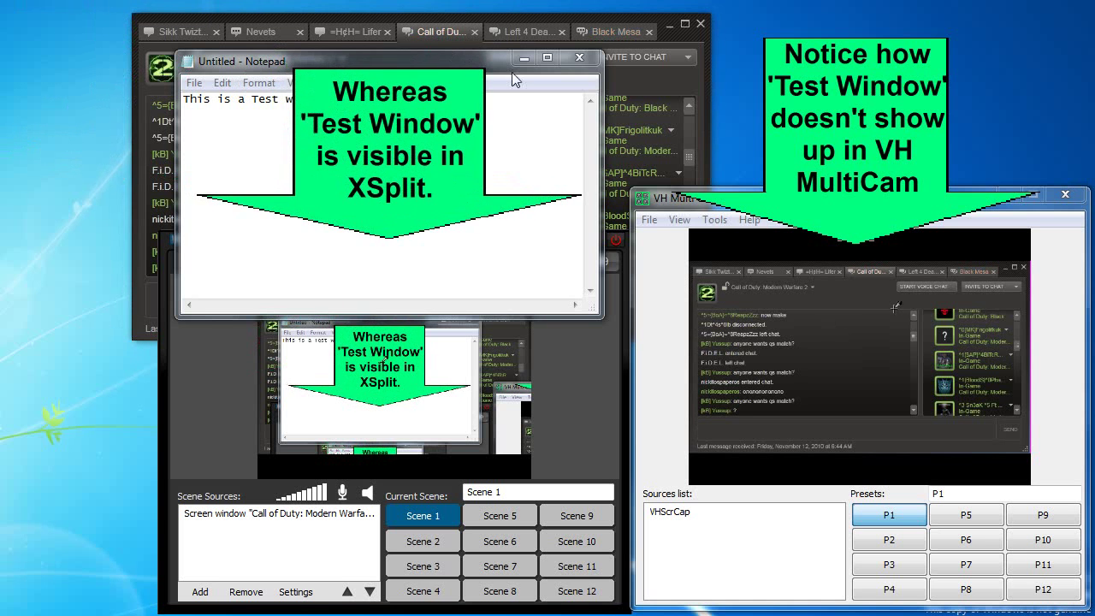
Step: Drag the Notepad test window around over the chat to compare both previews
{"action": "left_click_drag", "start_coordinate": [500, 67], "coordinate": [409, 81]}
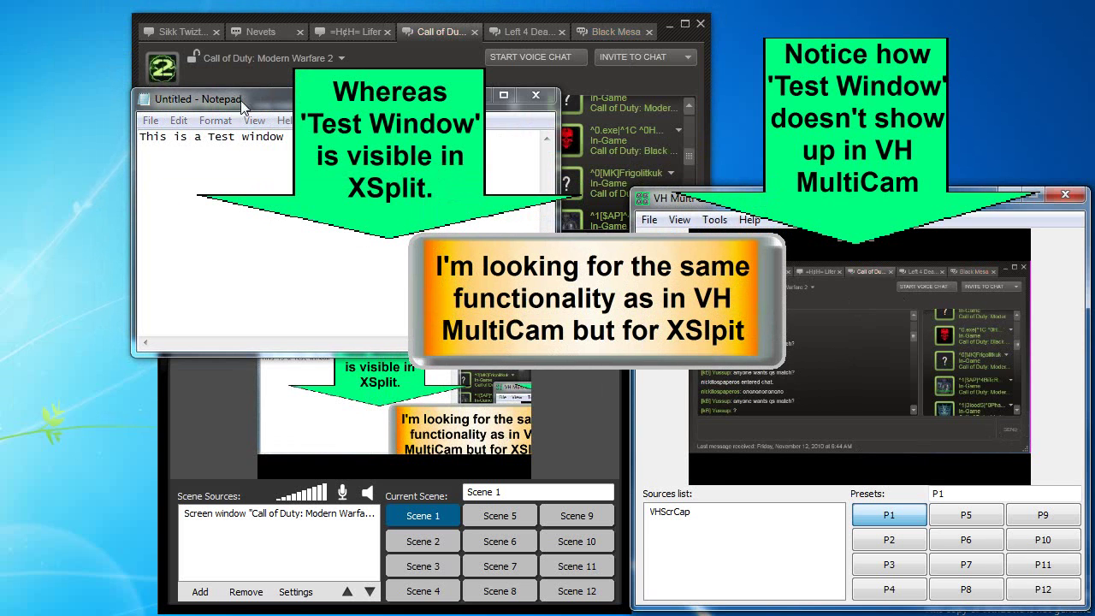
{"action": "left_click_drag", "start_coordinate": [243, 104], "coordinate": [290, 43]}
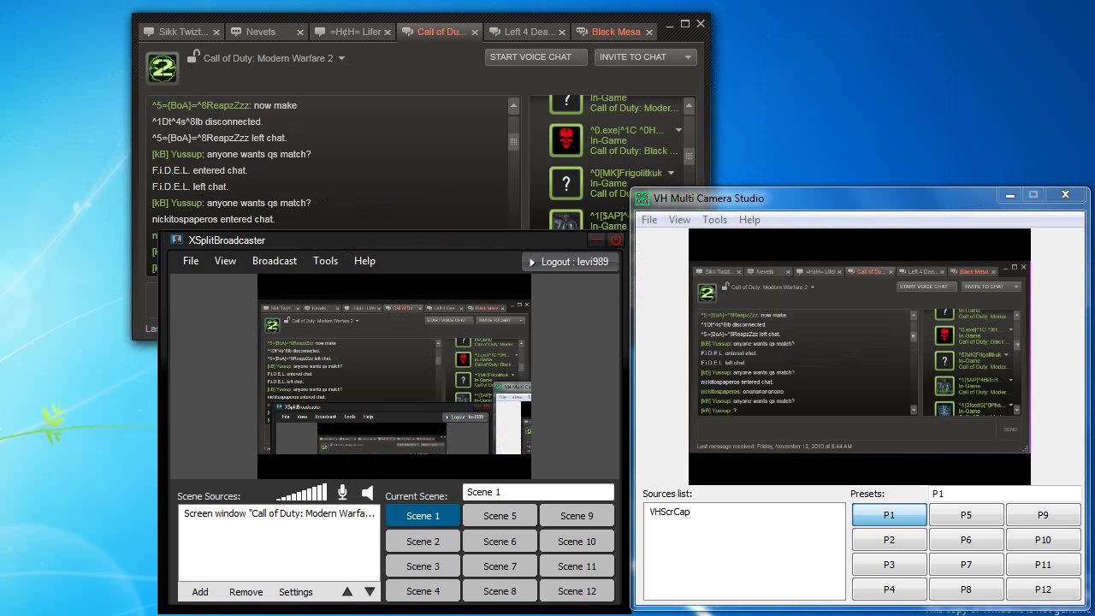
Step: Open the chat source's settings in XSplit and enable chroma key
{"action": "right_click", "coordinate": [347, 345]}
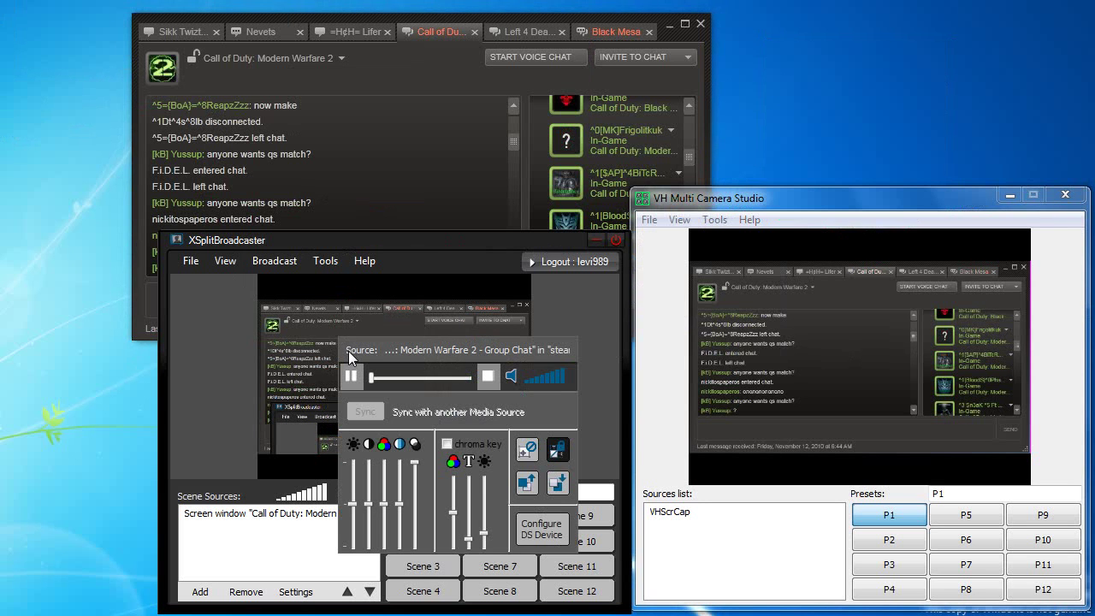
{"action": "left_click", "coordinate": [338, 356]}
{"action": "right_click", "coordinate": [424, 332]}
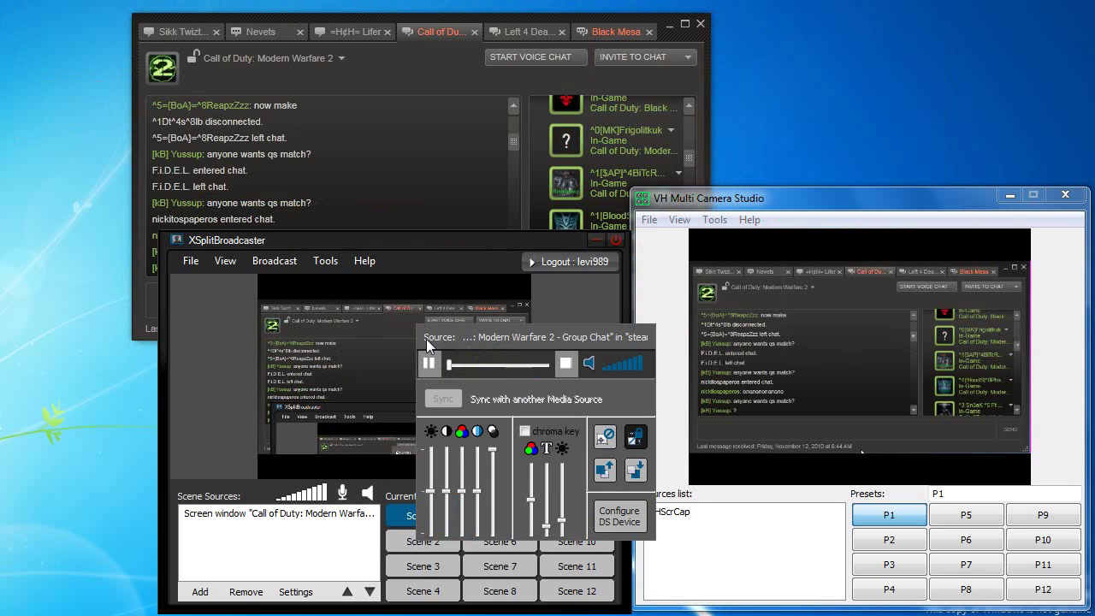
{"action": "left_click", "coordinate": [526, 432]}
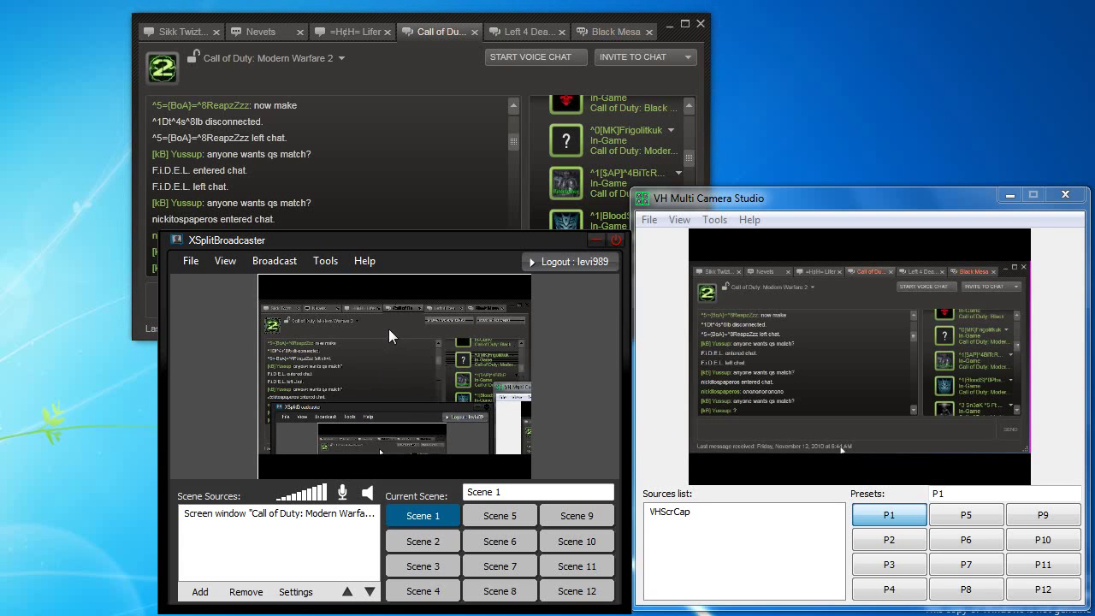
Step: Raise the chat source's chroma-key hue slightly, then repeatedly open and close the Configure DS Device properties
{"action": "right_click", "coordinate": [405, 341]}
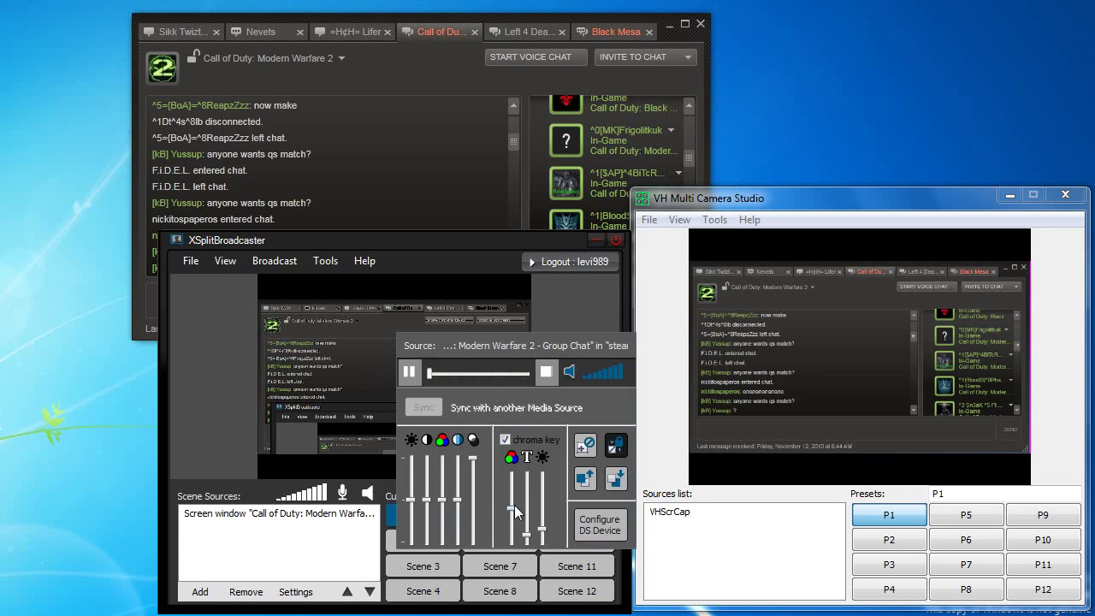
{"action": "mouse_move", "coordinate": [513, 506]}
{"action": "left_mouse_down"}
{"action": "mouse_move", "coordinate": [510, 494]}
{"action": "mouse_move", "coordinate": [508, 526]}
{"action": "mouse_move", "coordinate": [504, 493]}
{"action": "left_mouse_up"}
{"action": "left_click", "coordinate": [600, 528]}
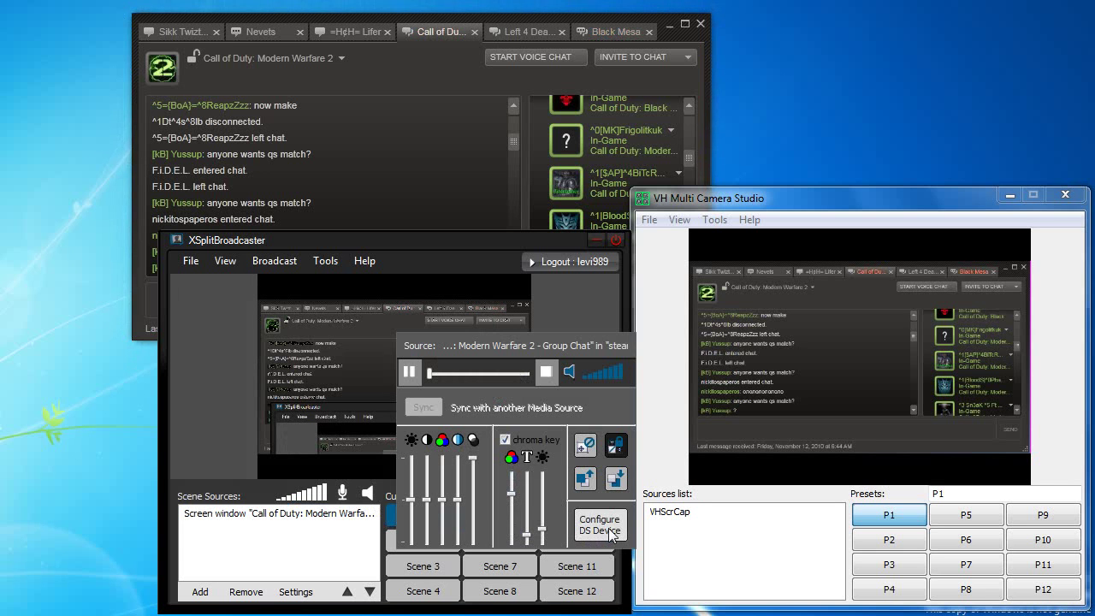
{"action": "left_click", "coordinate": [613, 536]}
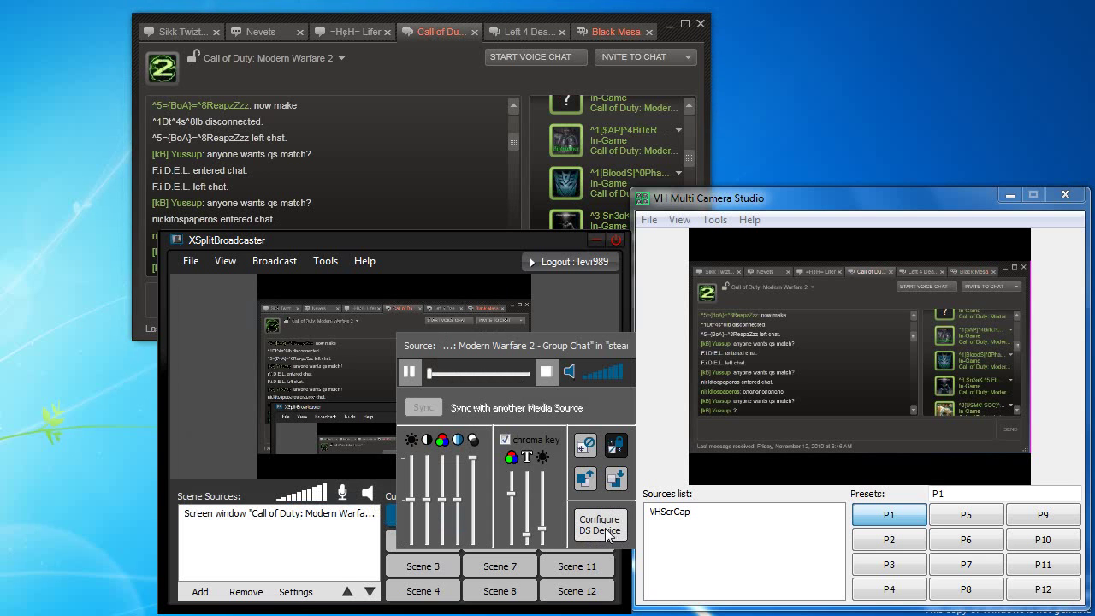
{"action": "left_click", "coordinate": [600, 524]}
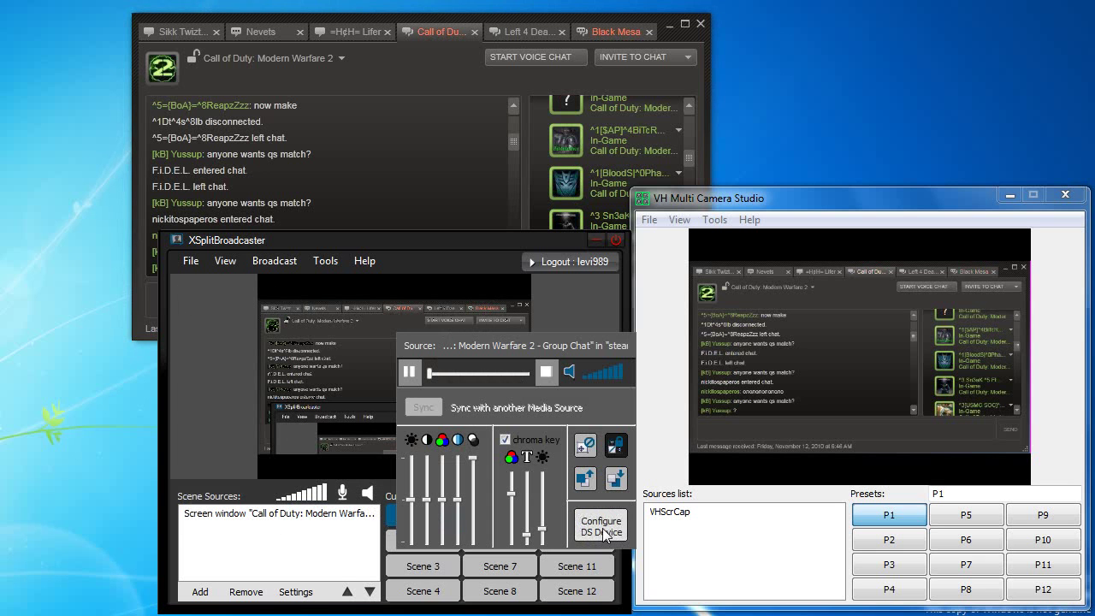
{"action": "left_click", "coordinate": [600, 525]}
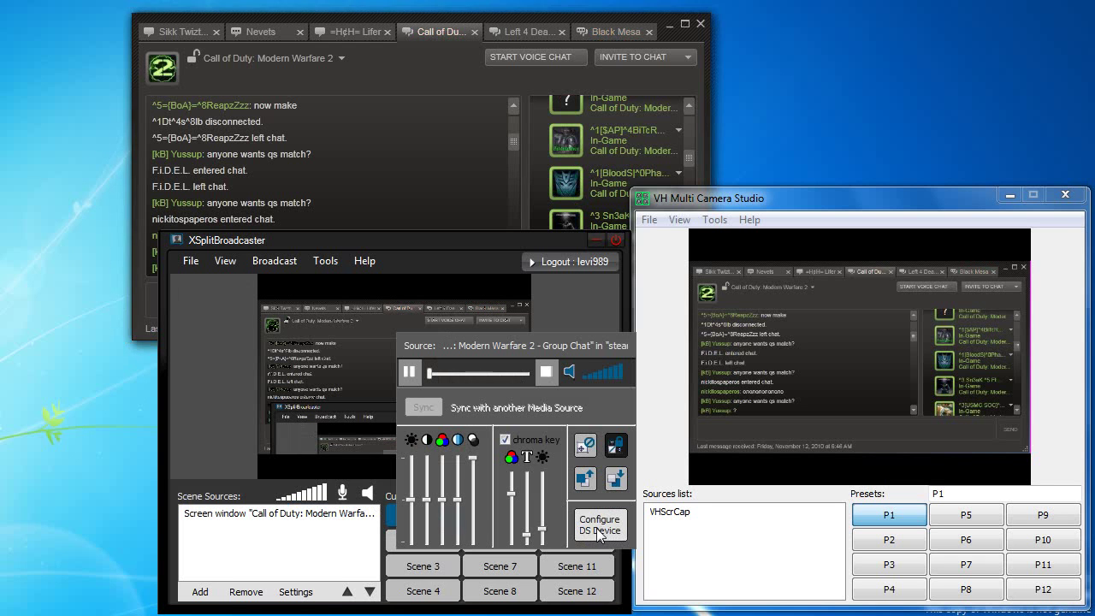
{"action": "left_click", "coordinate": [604, 529]}
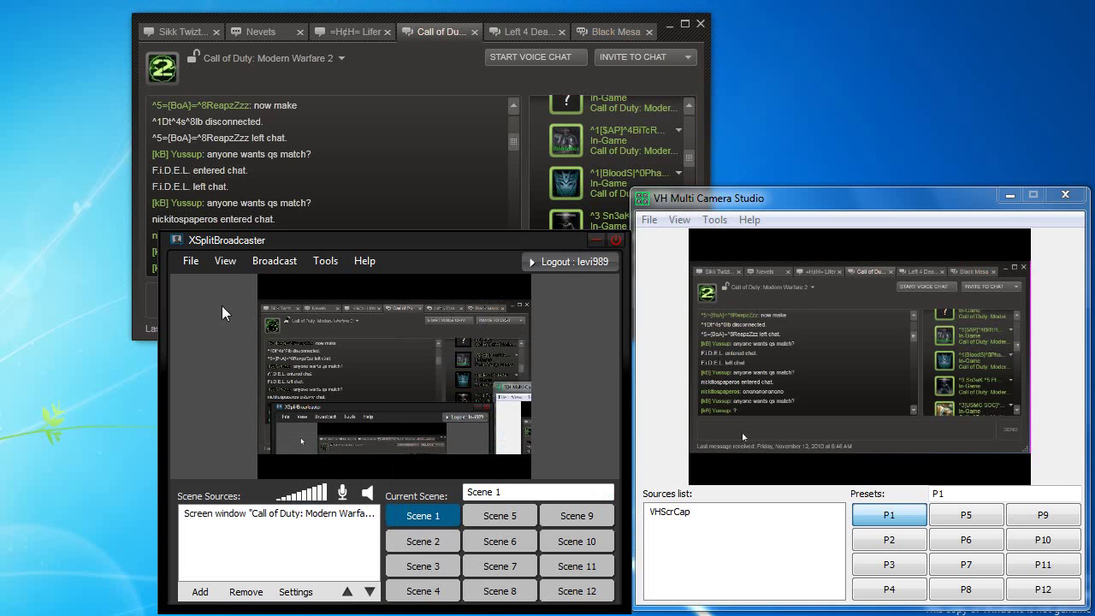
{"action": "left_click", "coordinate": [380, 84]}
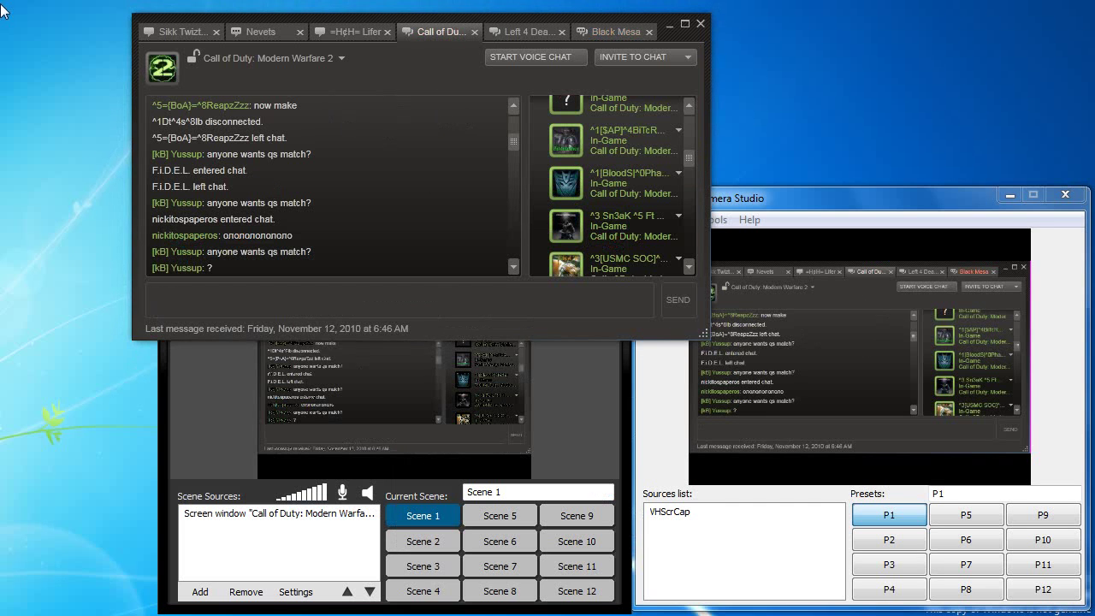
{"action": "left_click", "coordinate": [586, 417]}
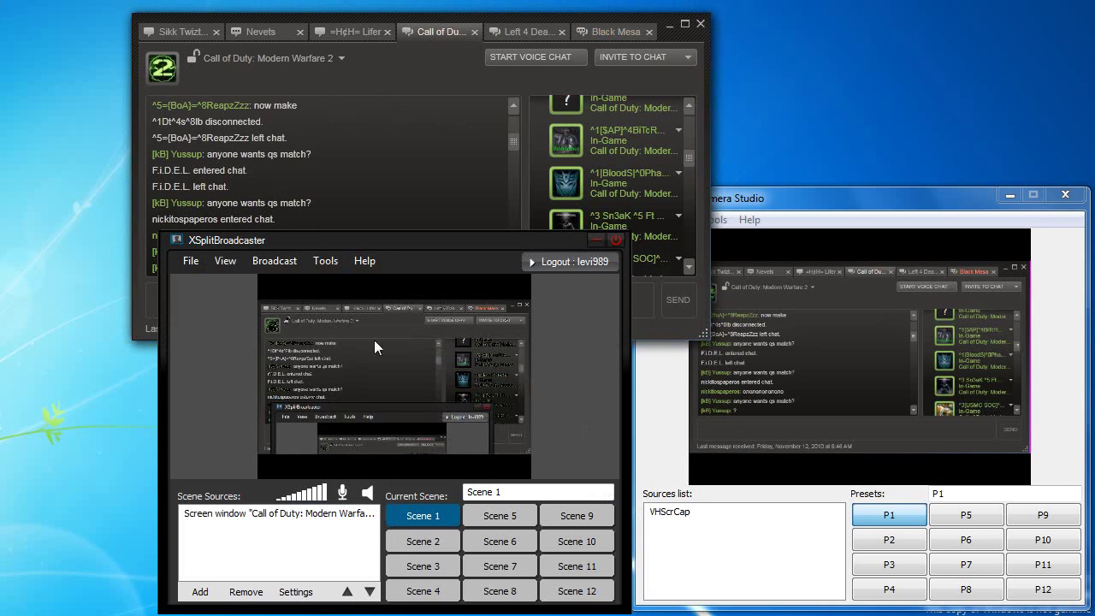